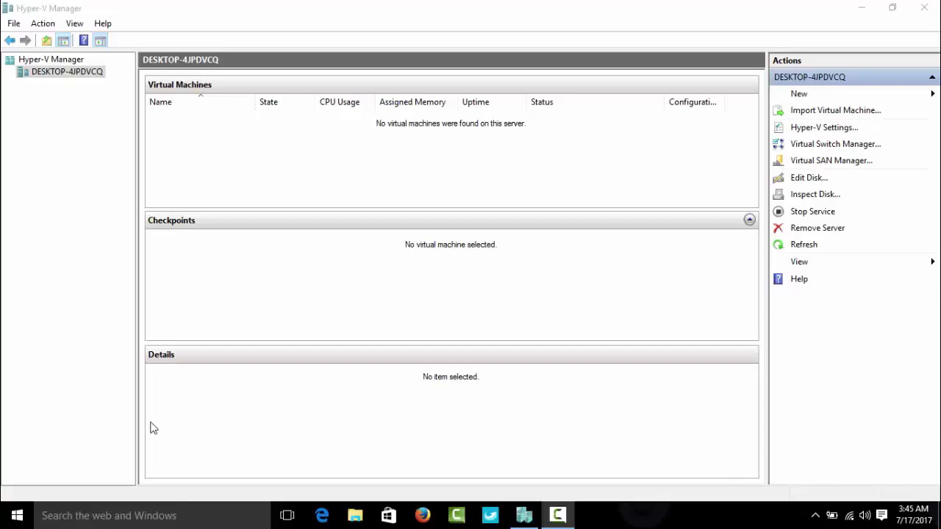
# Open the Windows features settings from the Control Panel's list of installed programs.
pyautogui.click(14, 519)
pyautogui.rightClick(16, 518)
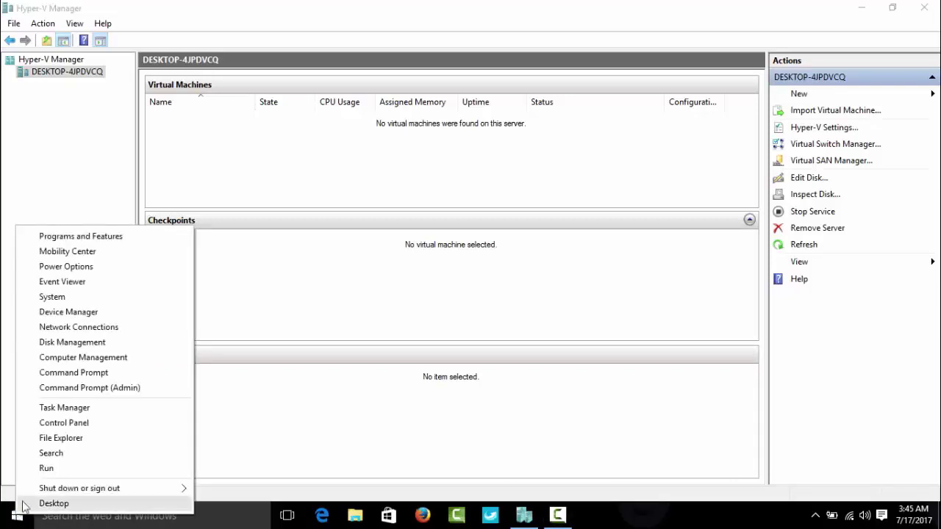
pyautogui.click(98, 424)
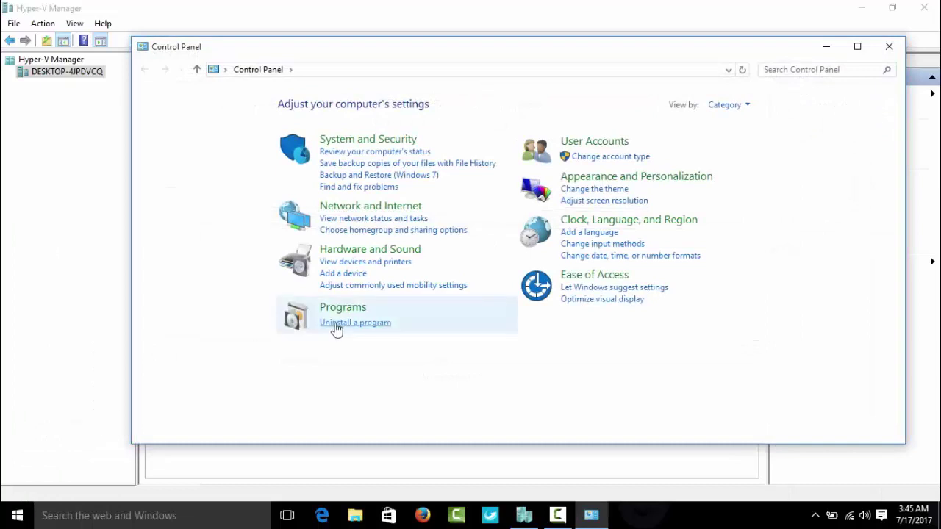
pyautogui.click(338, 323)
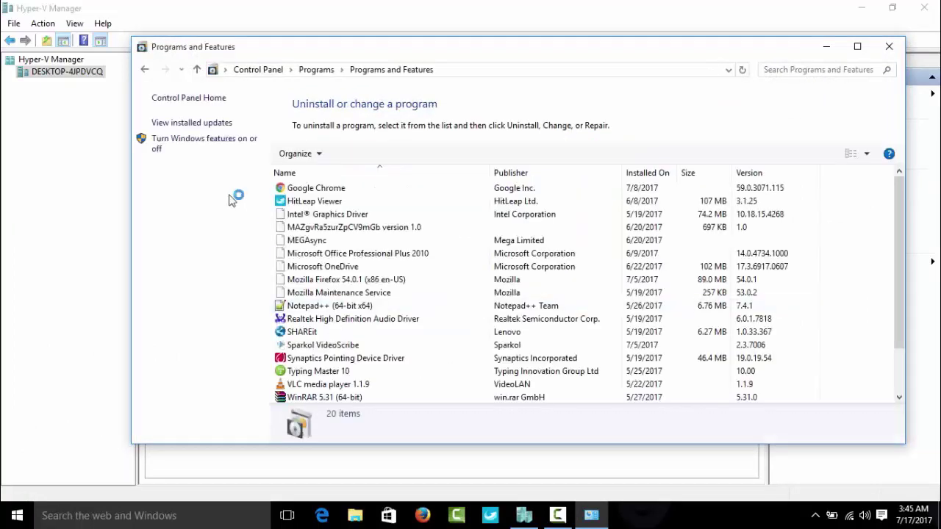
pyautogui.click(174, 146)
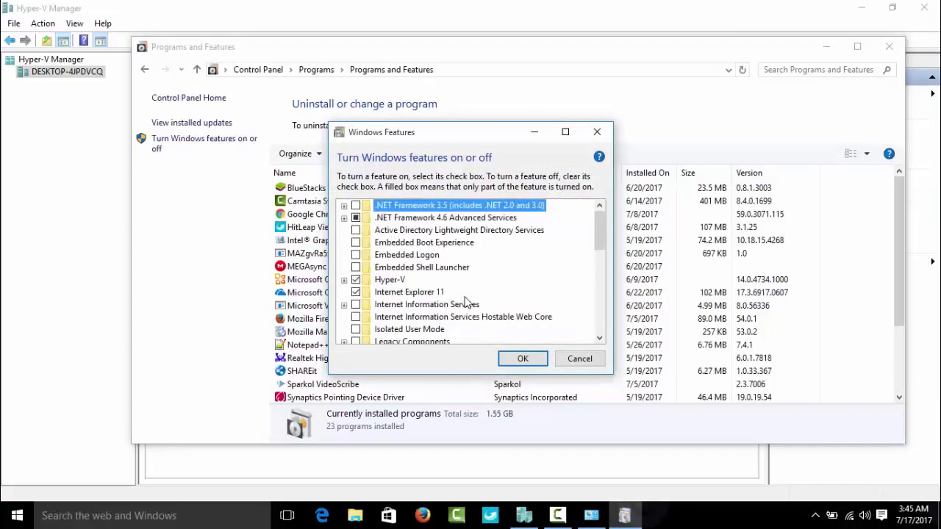
# Examine which Hyper-V Management Tools and Hyper-V Platform components are enabled, accept the features dialog and close Programs and Features.
pyautogui.click(343, 280)
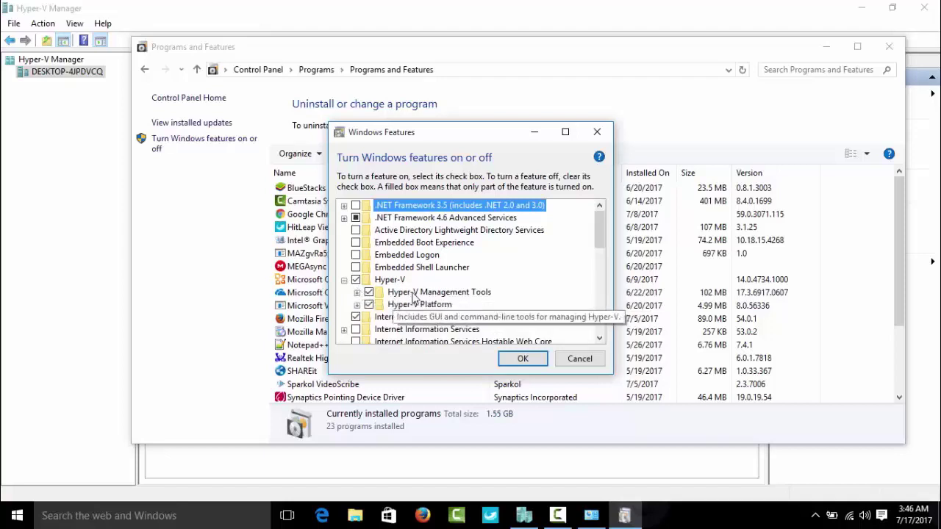
pyautogui.click(357, 292)
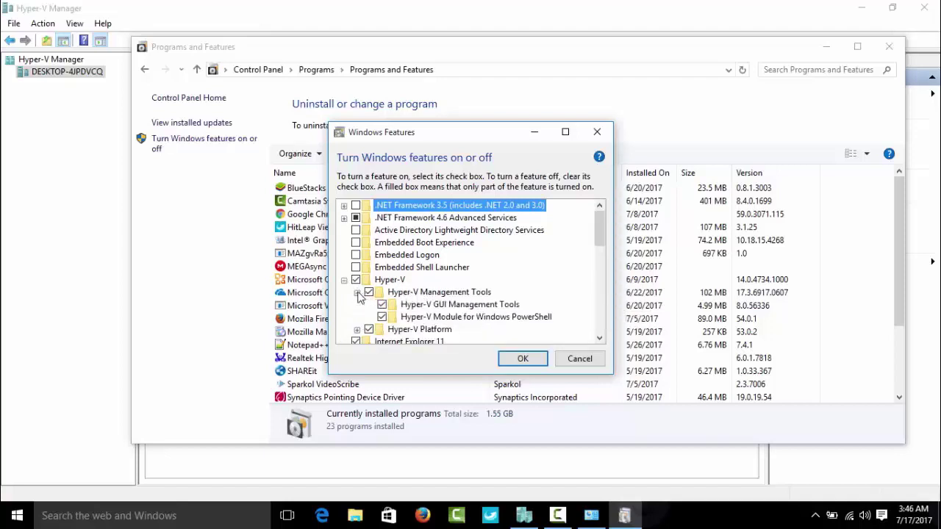
pyautogui.click(357, 330)
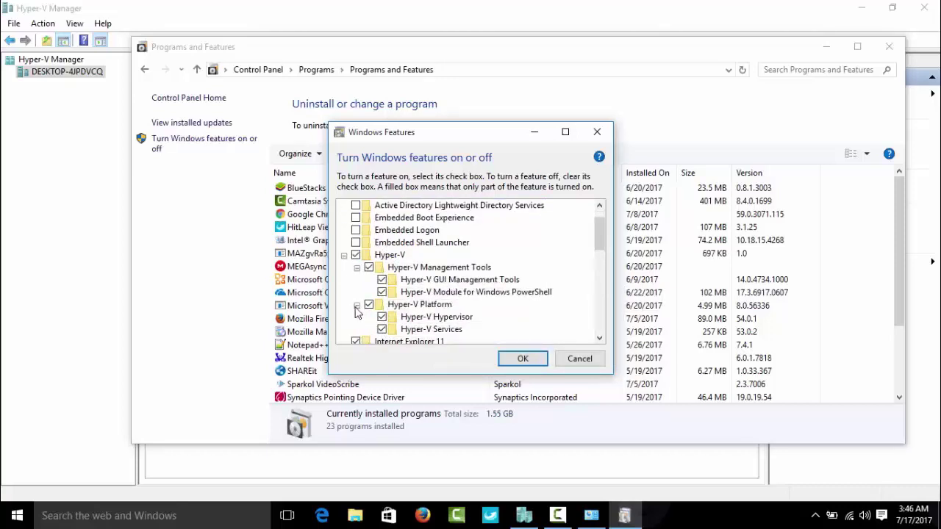
pyautogui.click(357, 305)
pyautogui.click(357, 268)
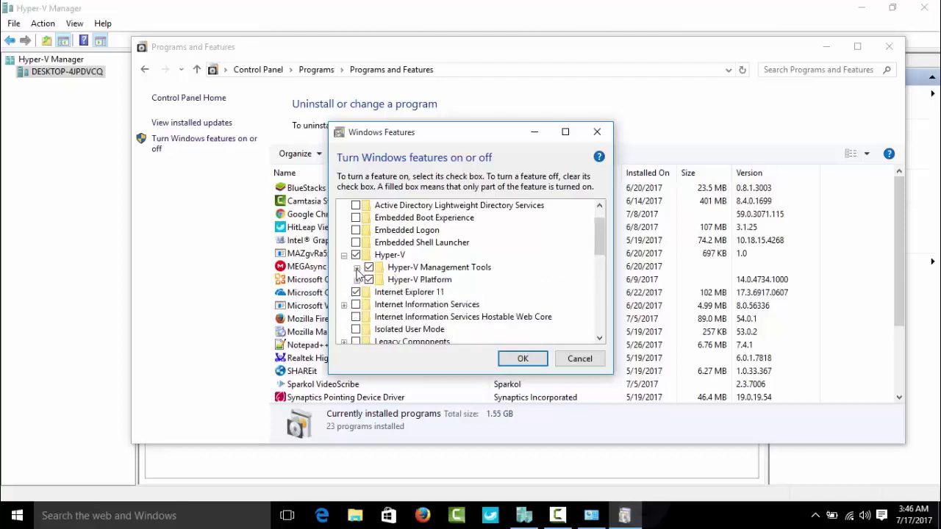
pyautogui.click(343, 255)
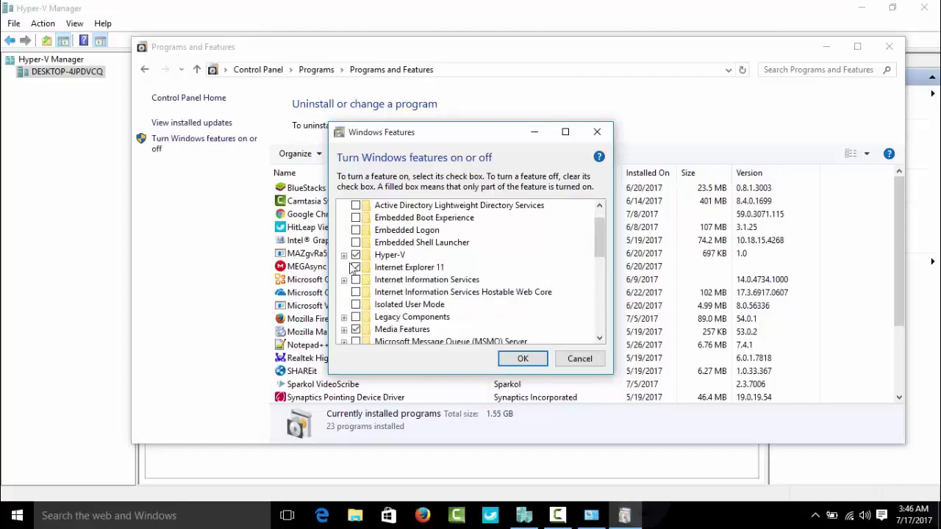
pyautogui.click(523, 358)
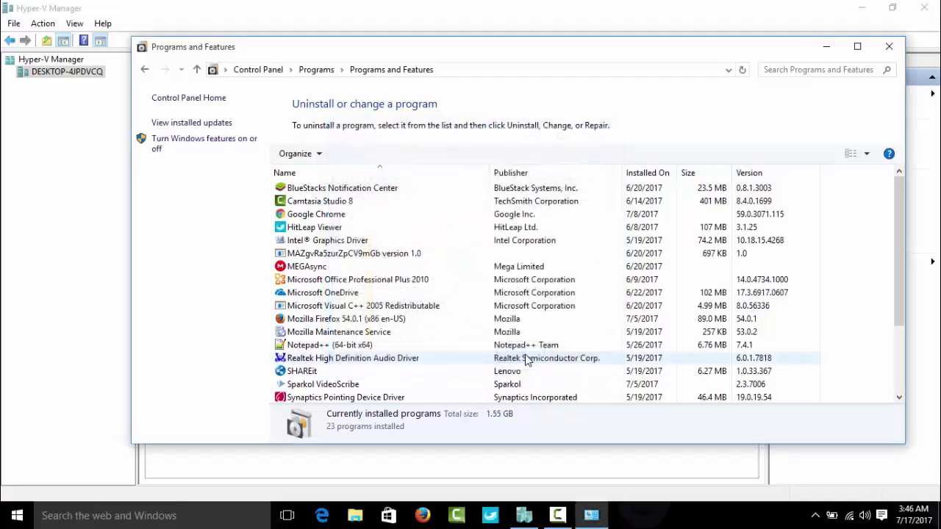
pyautogui.click(901, 47)
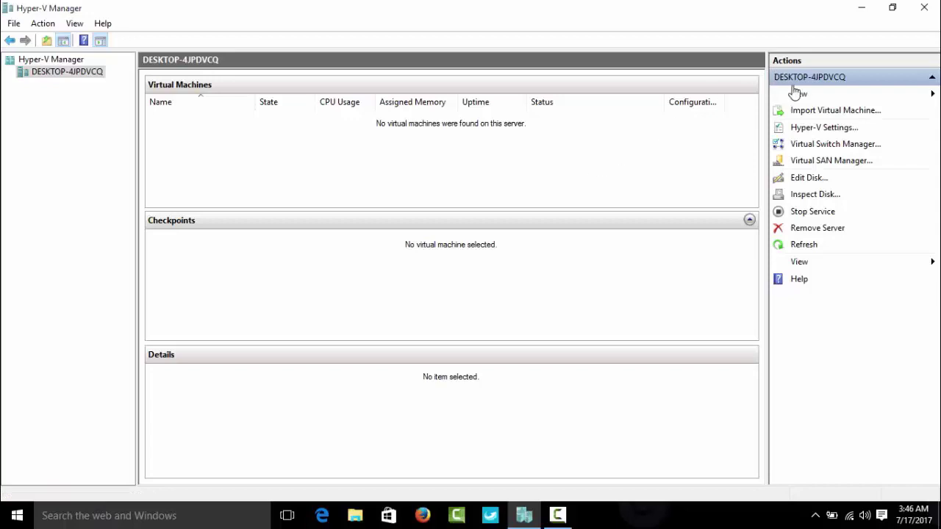
# Start creating a new virtual machine with a custom configuration and name it w8.
pyautogui.click(44, 25)
pyautogui.moveTo(71, 44)
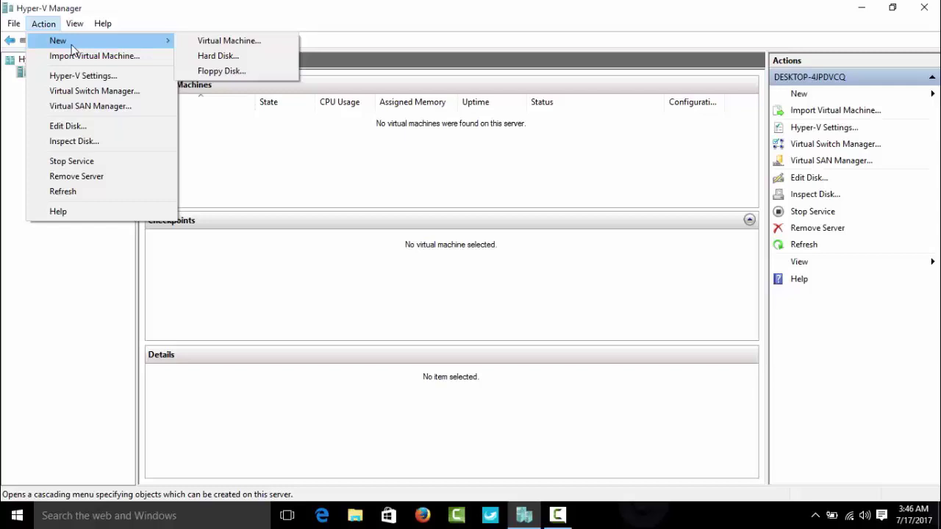
pyautogui.click(799, 99)
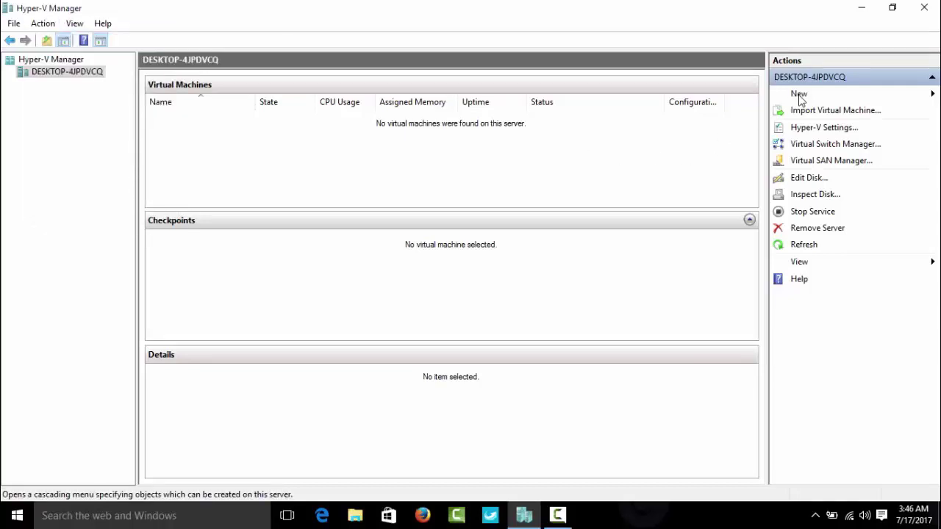
pyautogui.click(800, 100)
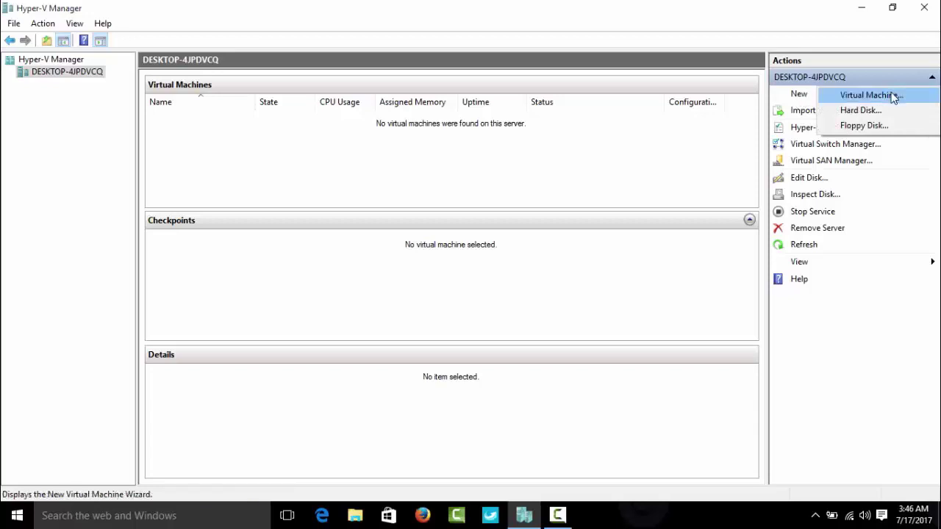
pyautogui.click(893, 96)
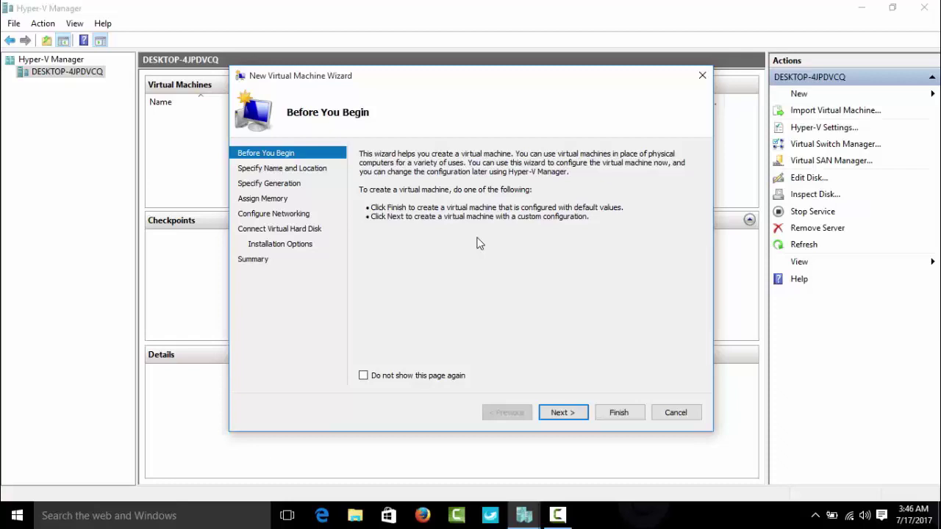
pyautogui.click(563, 413)
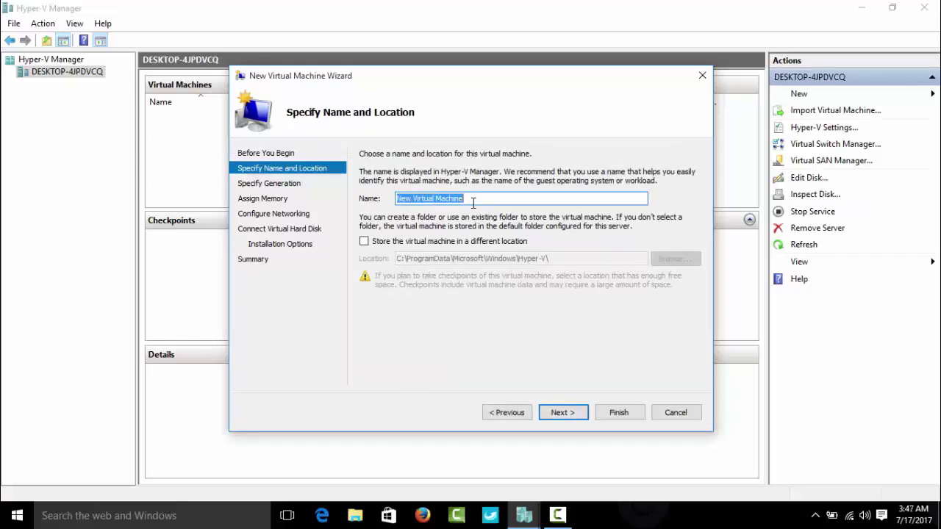
pyautogui.write('w8')
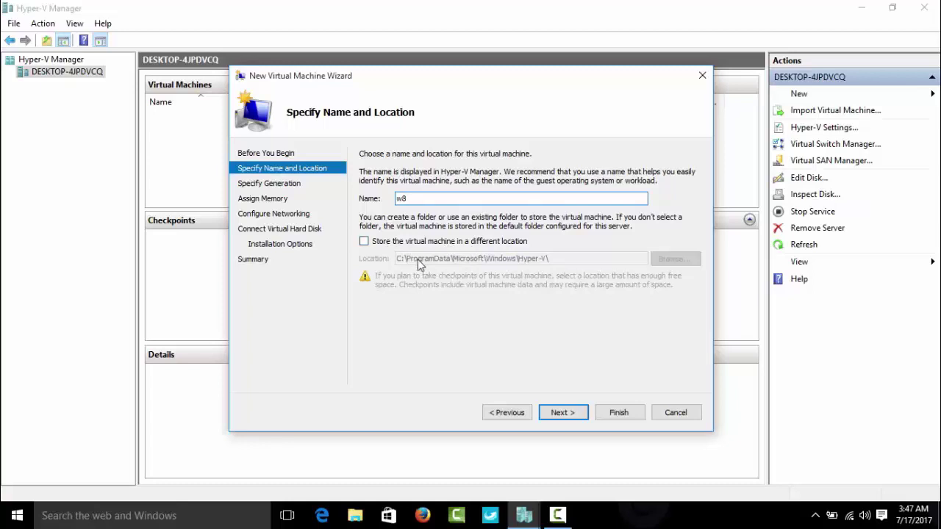
pyautogui.click(365, 242)
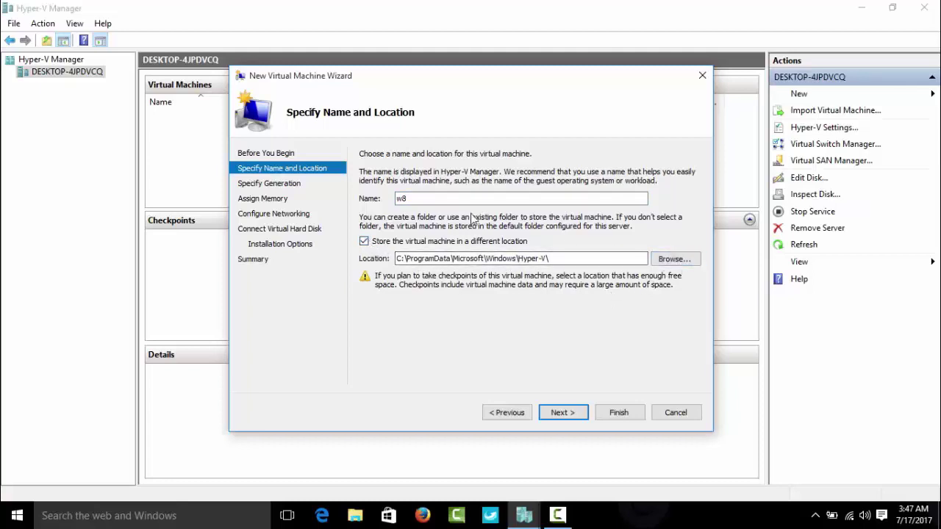
pyautogui.click(365, 243)
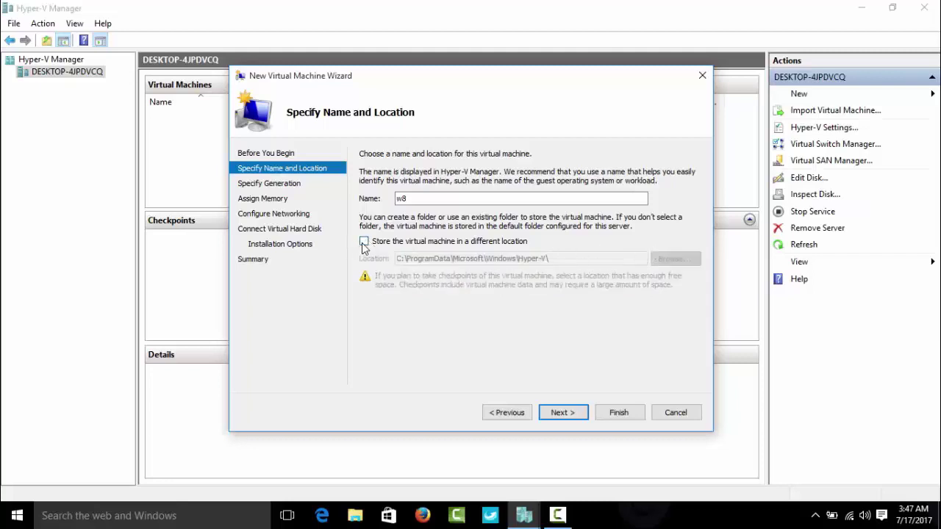
pyautogui.click(364, 243)
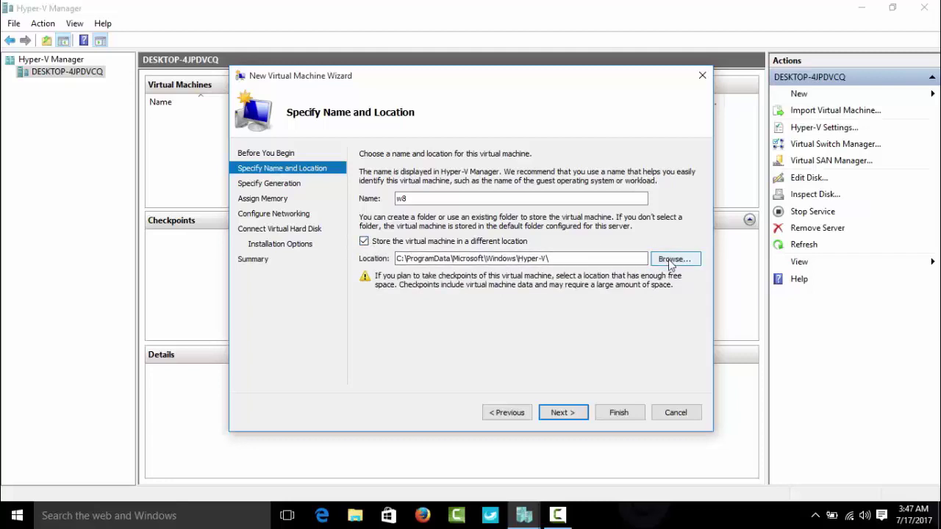
pyautogui.click(670, 258)
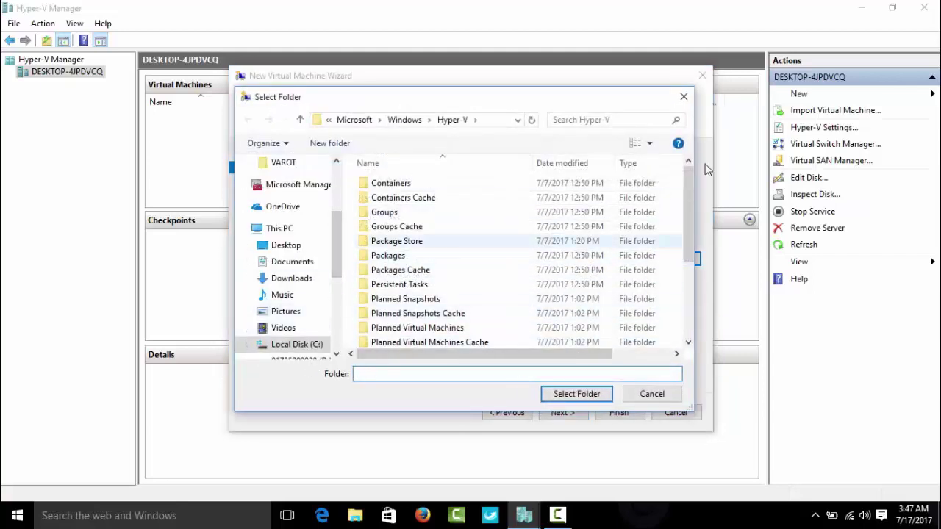
pyautogui.click(683, 98)
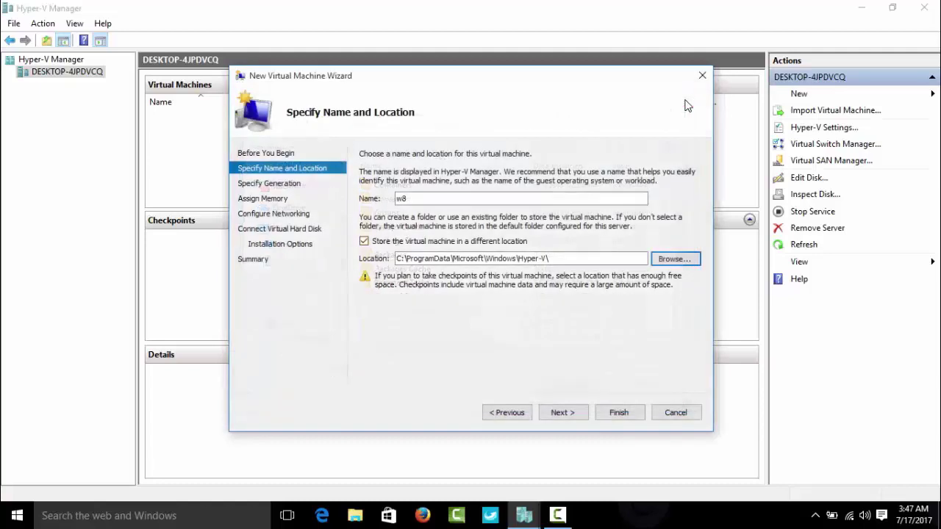
pyautogui.click(365, 242)
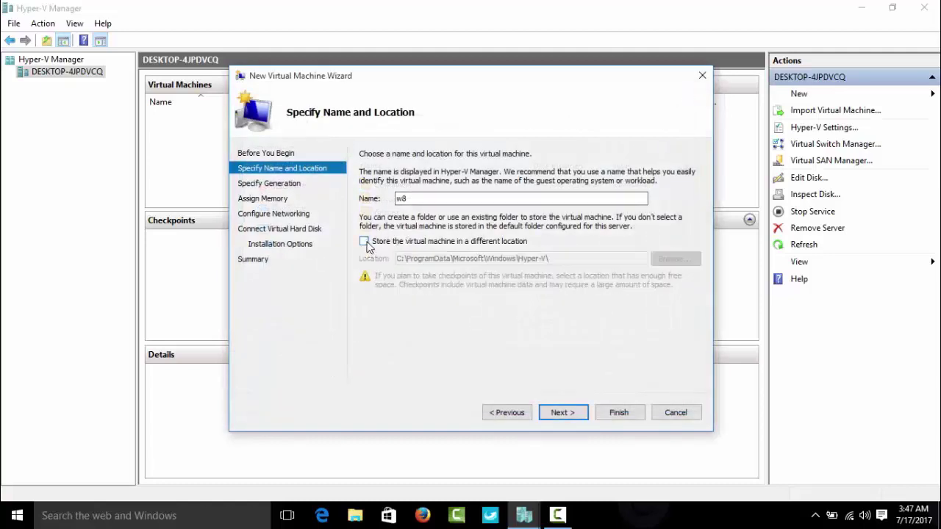
# Accept the default storage location and Generation 1, and set the virtual machine's startup memory to 2048 MB.
pyautogui.click(574, 416)
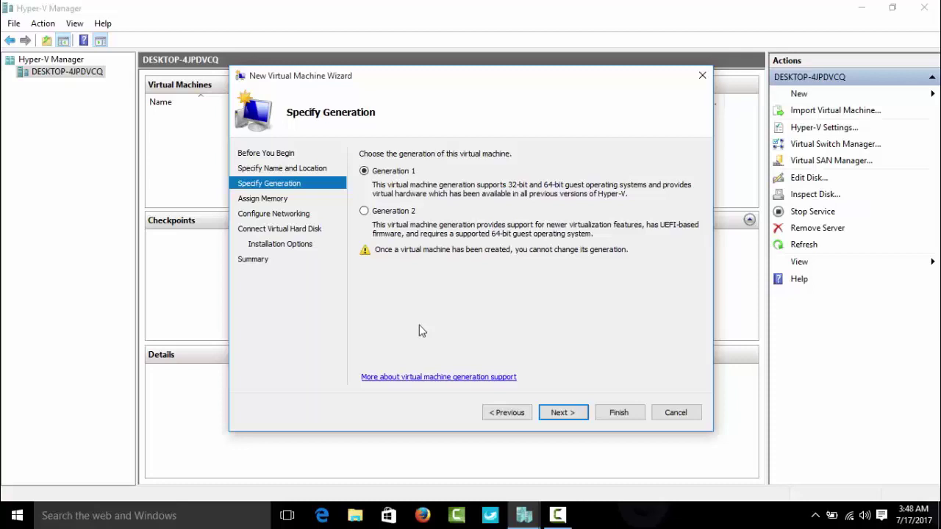
pyautogui.click(560, 413)
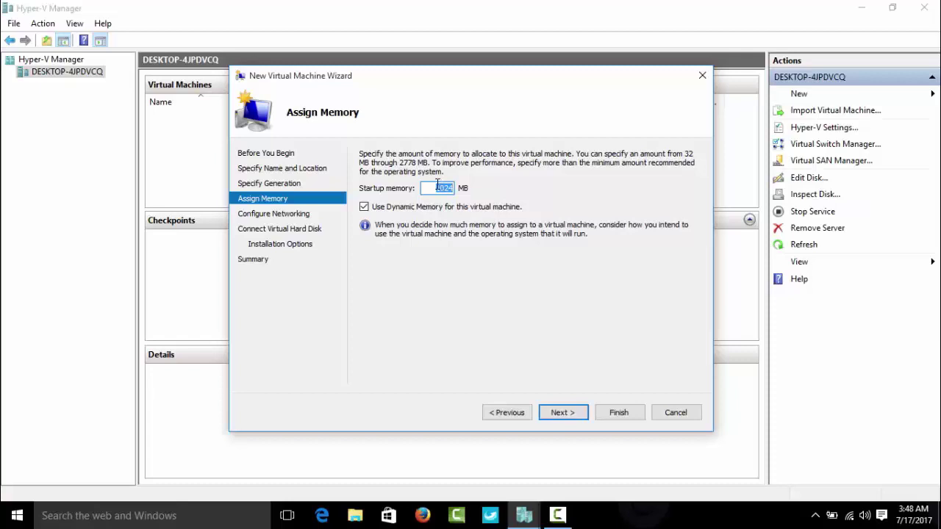
pyautogui.write('2048')
pyautogui.click(562, 413)
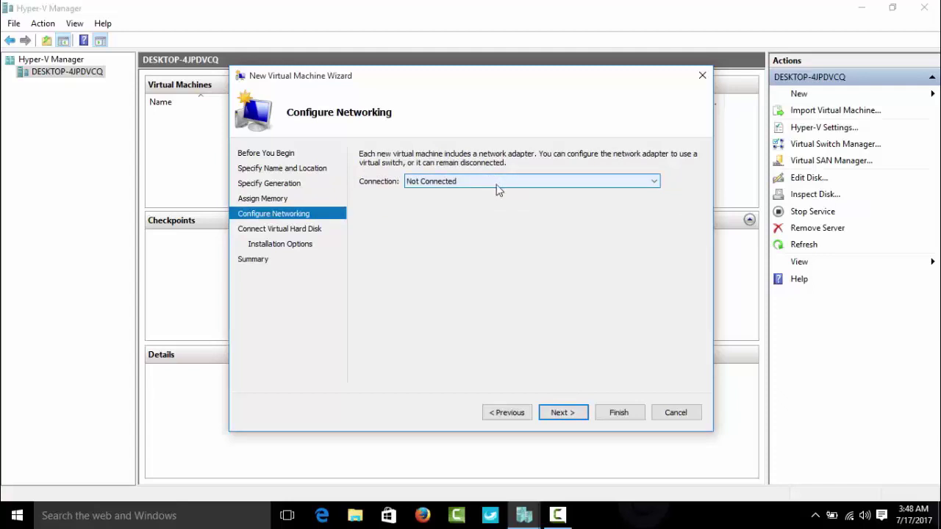
# Choose Not Connected for the virtual machine's network adapter and continue to the virtual hard disk settings.
pyautogui.click(654, 182)
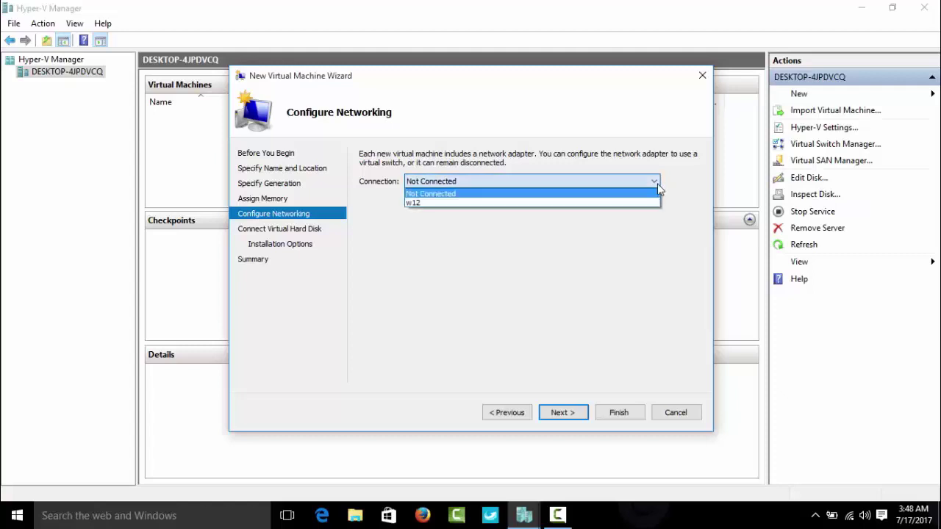
pyautogui.click(479, 194)
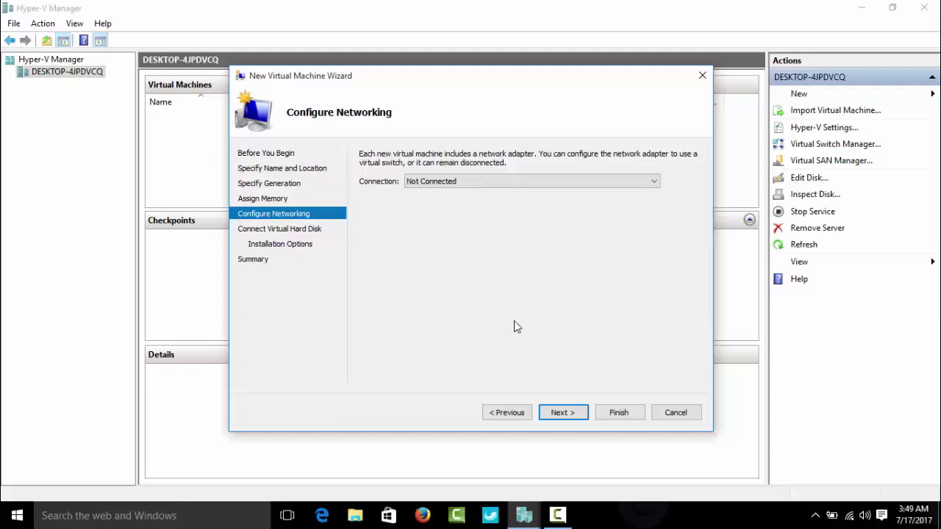
pyautogui.click(570, 410)
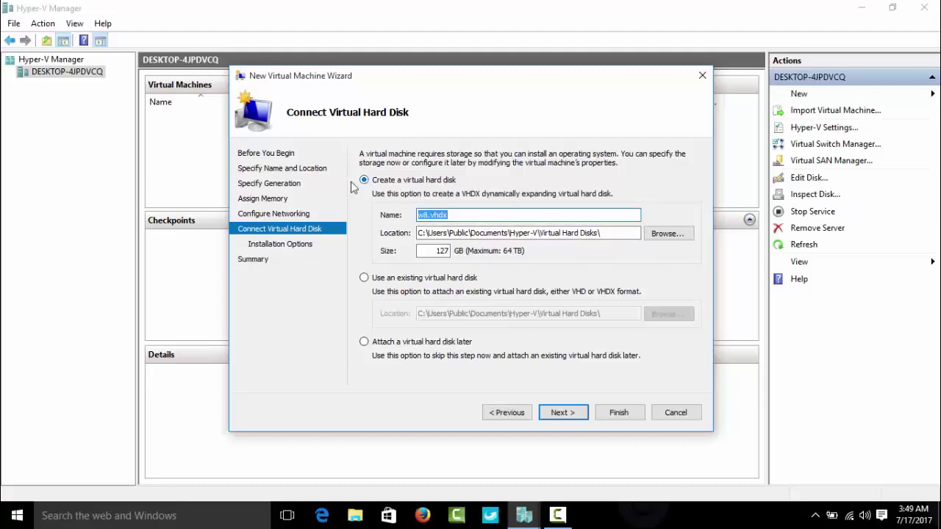
# Set the new virtual hard disk w8.vhdx to be stored in E:\ with a size of 50 GB.
pyautogui.click(472, 216)
pyautogui.click(666, 234)
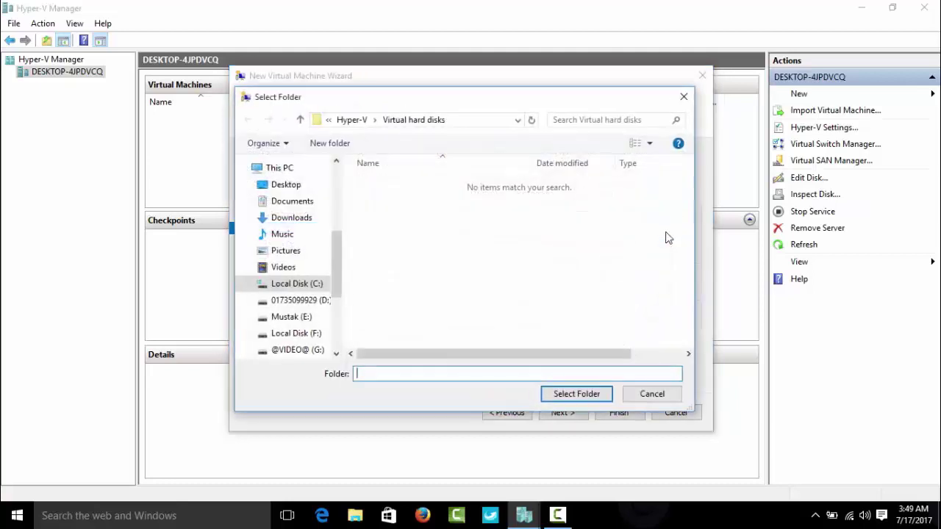
pyautogui.click(294, 316)
pyautogui.click(576, 394)
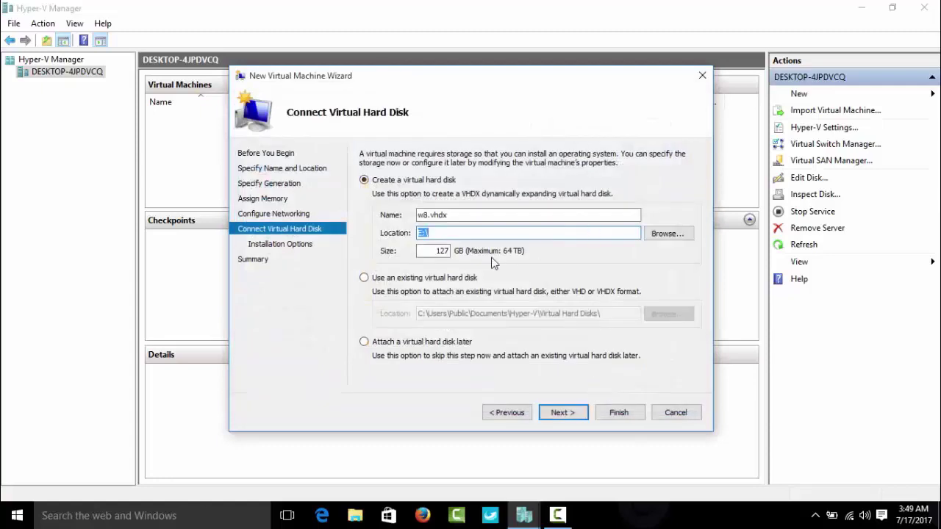
pyautogui.doubleClick(438, 253)
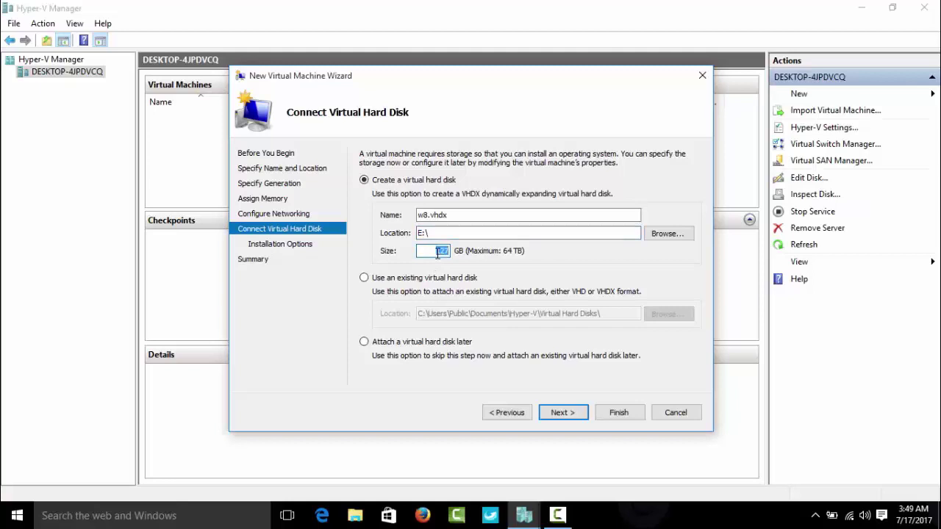
pyautogui.write('50')
pyautogui.click(363, 279)
pyautogui.click(659, 316)
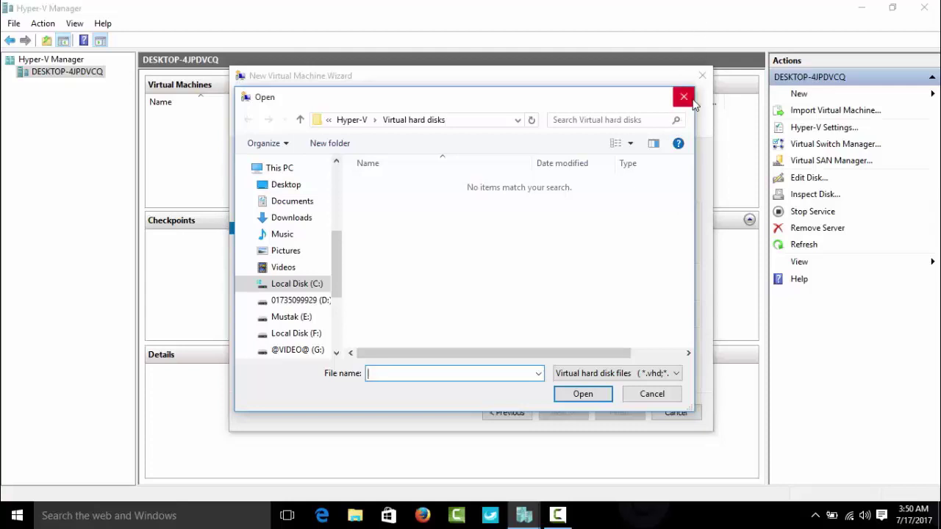
pyautogui.click(684, 96)
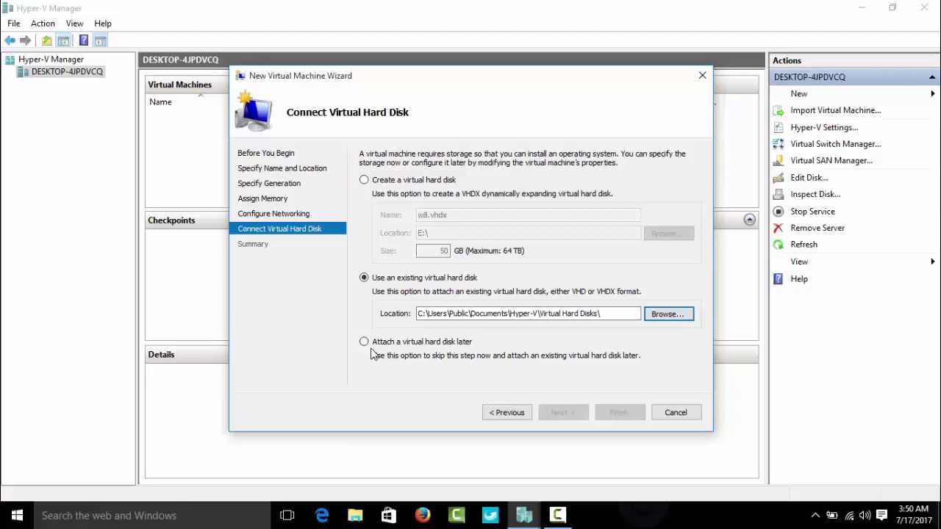
pyautogui.click(364, 181)
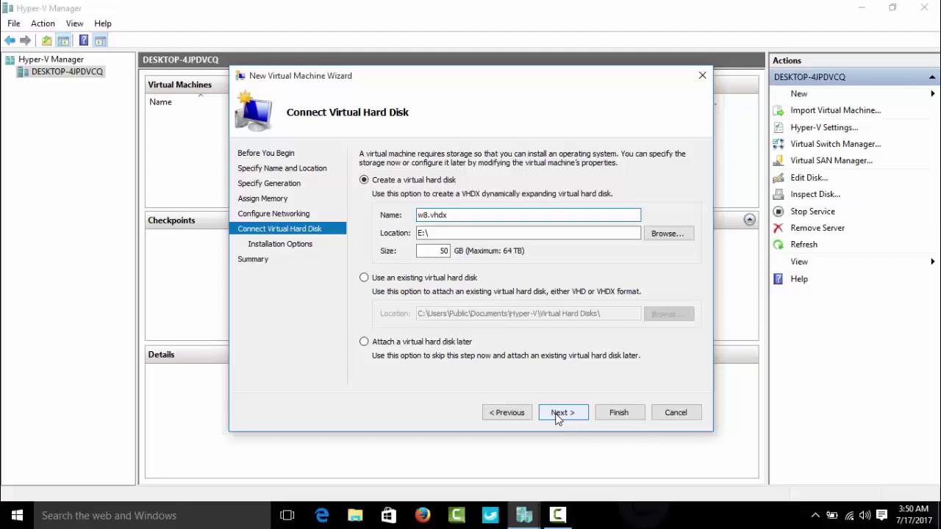
# Set the operating system to install from a bootable CD/DVD image file, choosing New_MS-W8.1-x64-Nov2013.iso on drive D:.
pyautogui.click(557, 414)
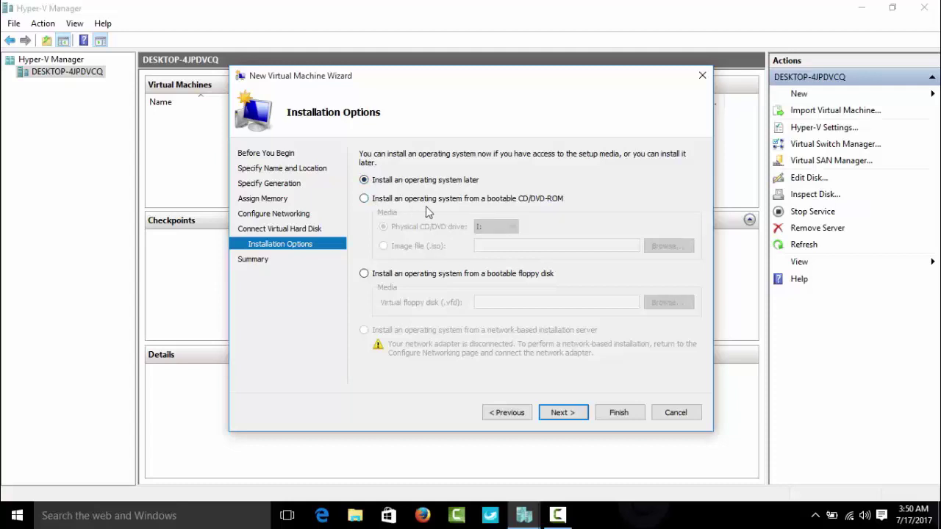
pyautogui.click(363, 199)
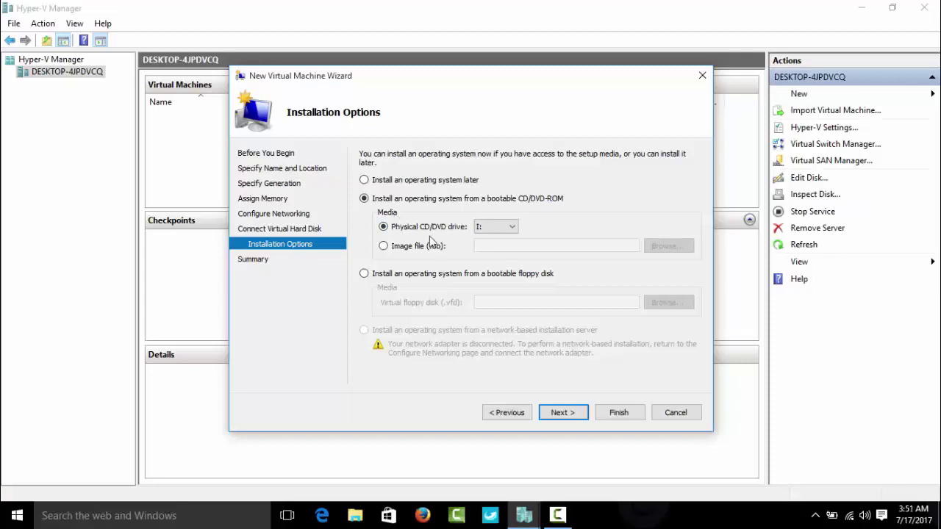
pyautogui.click(384, 246)
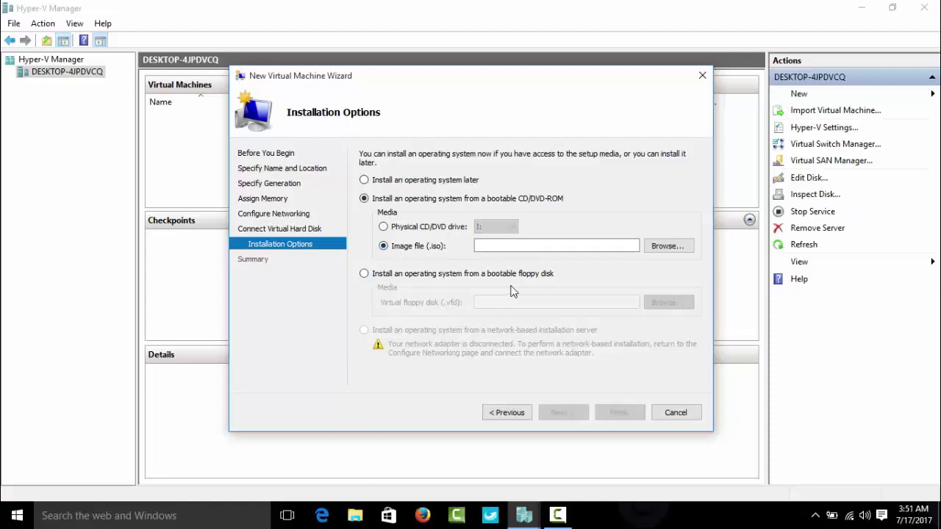
pyautogui.click(668, 246)
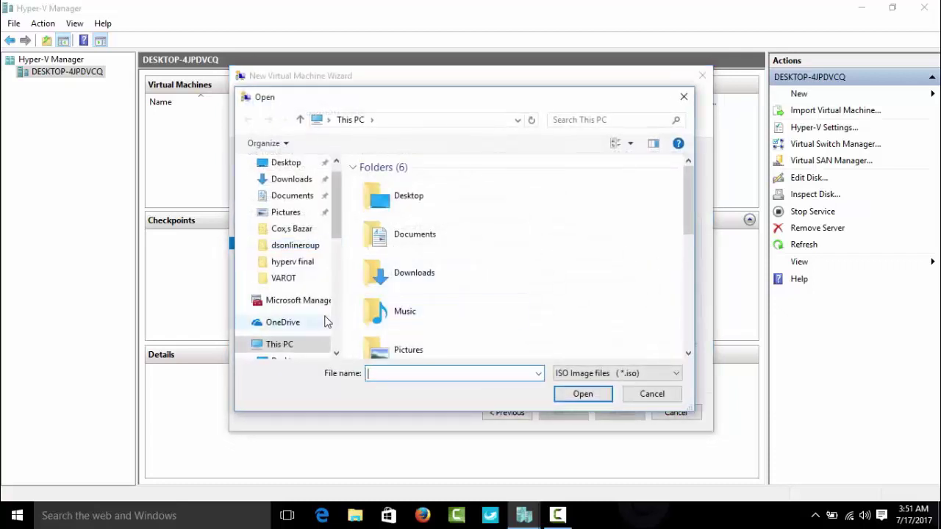
pyautogui.scroll(-6, 335, 348)
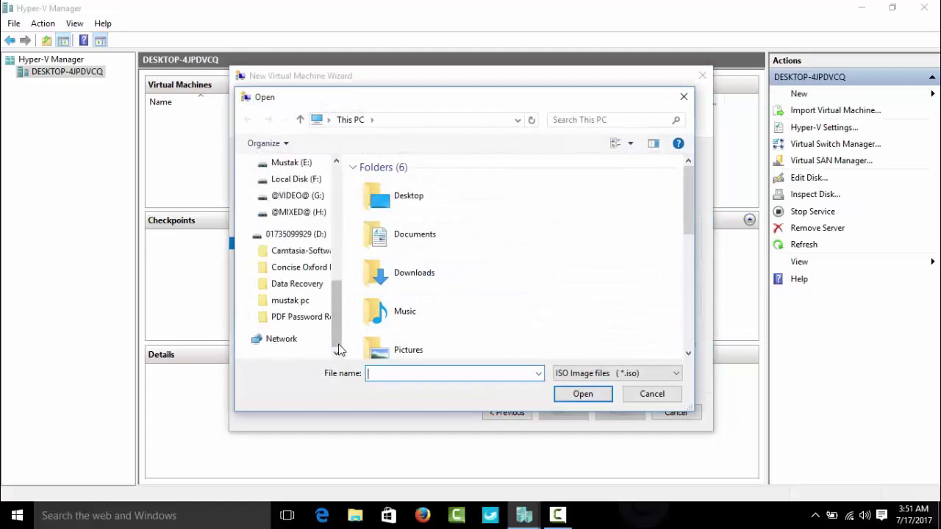
pyautogui.click(294, 234)
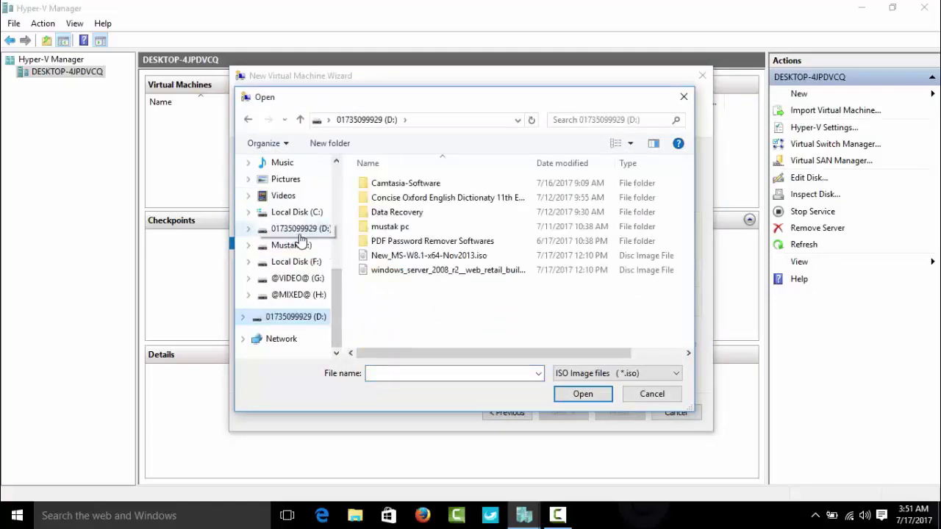
pyautogui.click(443, 258)
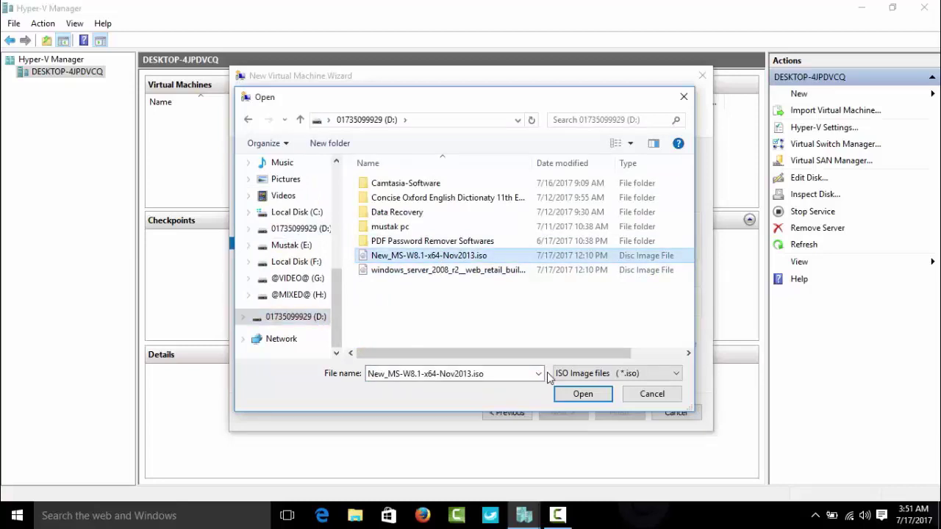
pyautogui.click(582, 394)
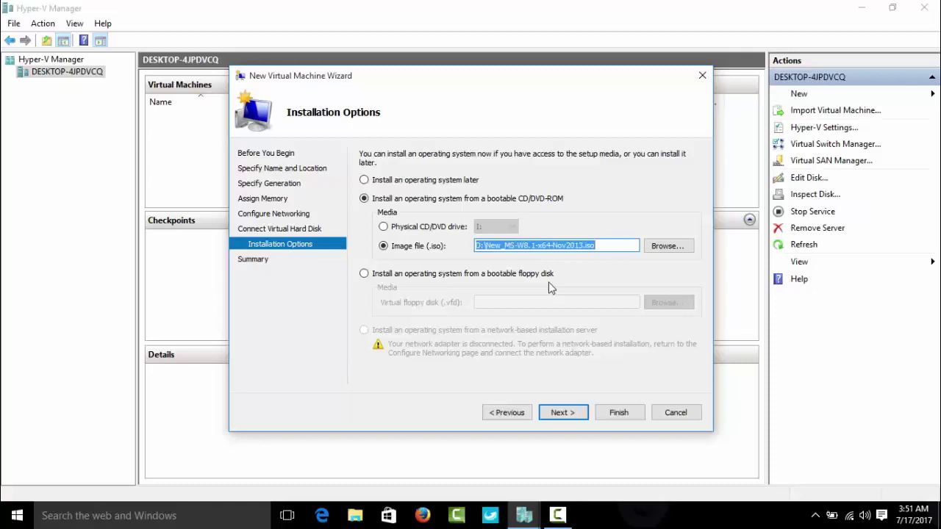
# Continue to the summary of the new virtual machine w8 and finish creating it.
pyautogui.click(576, 415)
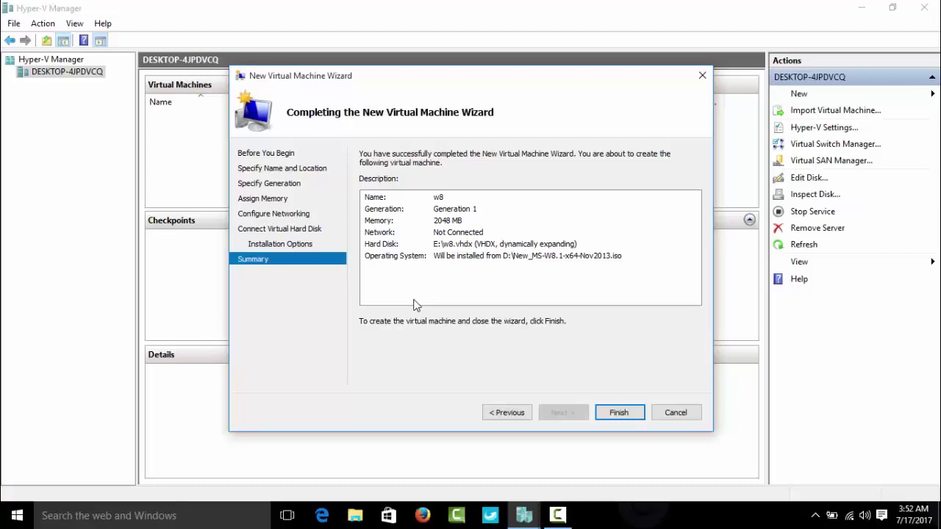
pyautogui.click(626, 416)
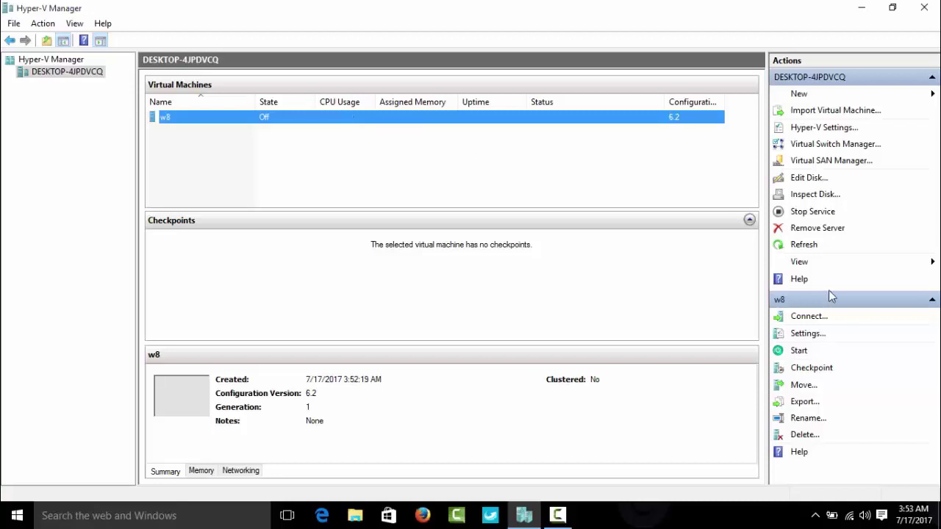
pyautogui.click(931, 301)
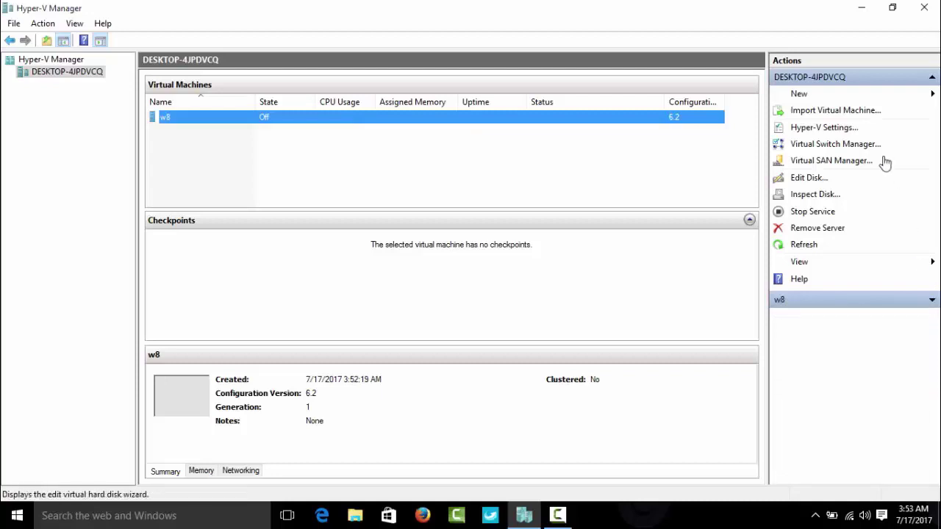
pyautogui.click(931, 303)
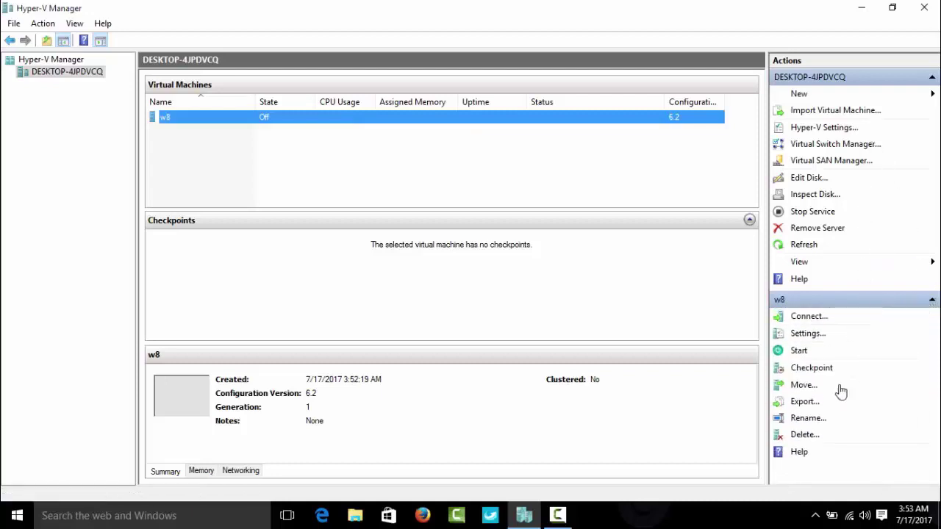